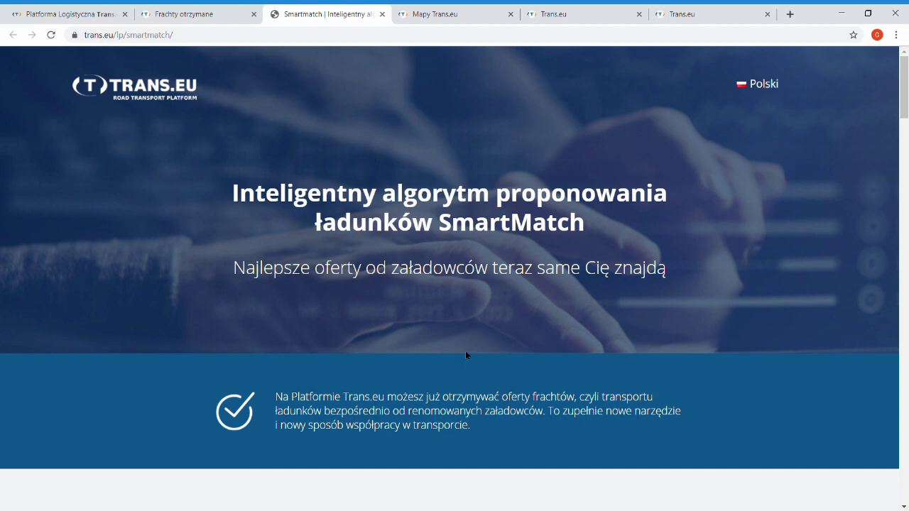
Close the SmartMatch page and view the load exchange (Giełda ładunków) and vehicle exchange (Giełda pojazdów) offers
left_click(382, 15)
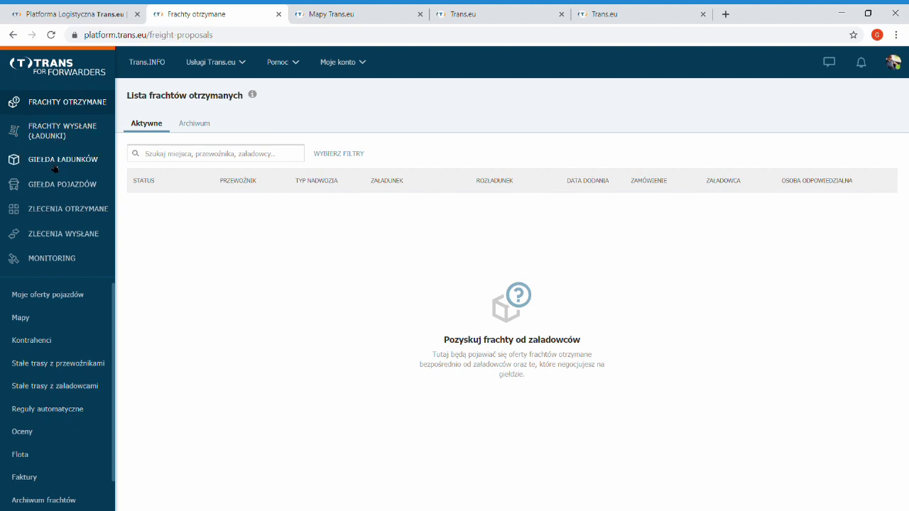
left_click(54, 161)
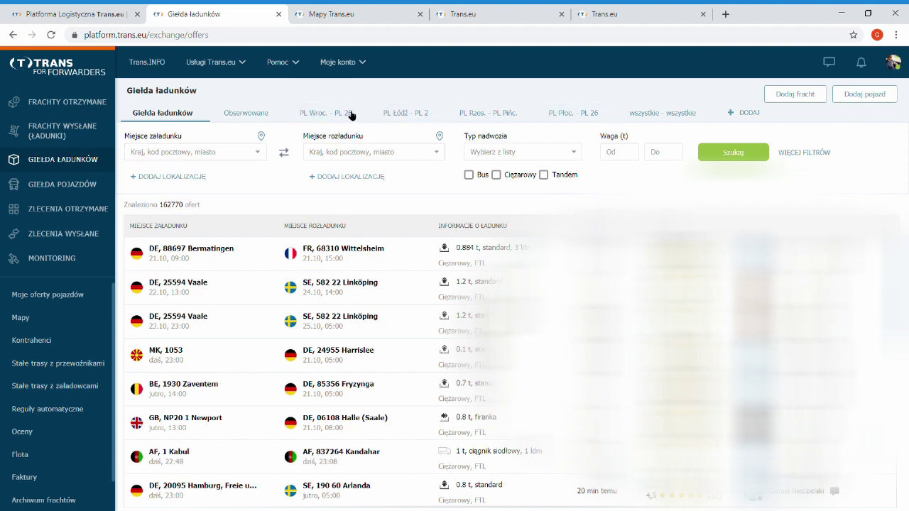
left_click(46, 186)
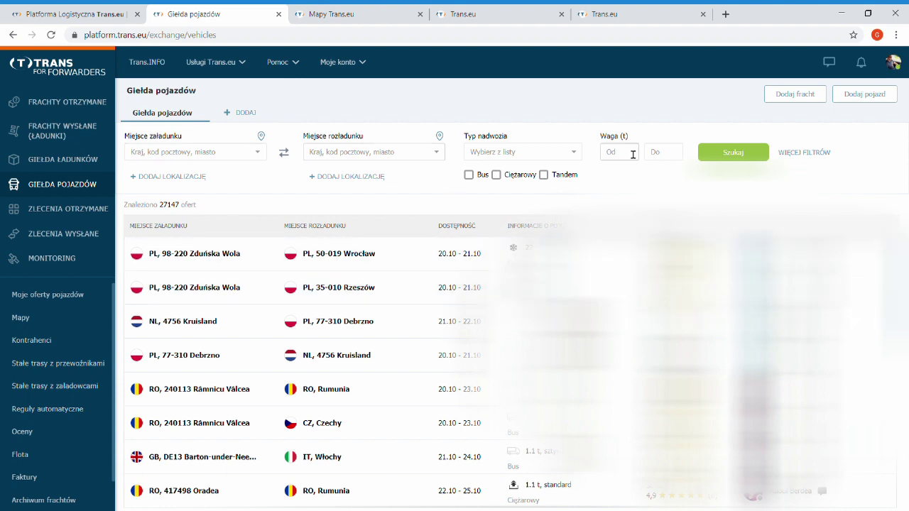
View the received orders (Zlecenia otrzymane), load monitoring and the company's own vehicle offers (Moje oferty pojazdów)
left_click(67, 208)
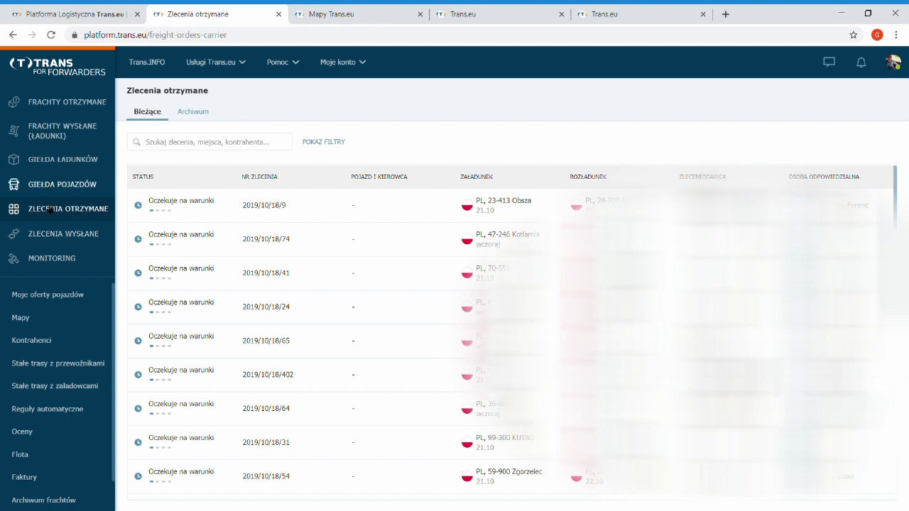
left_click(68, 262)
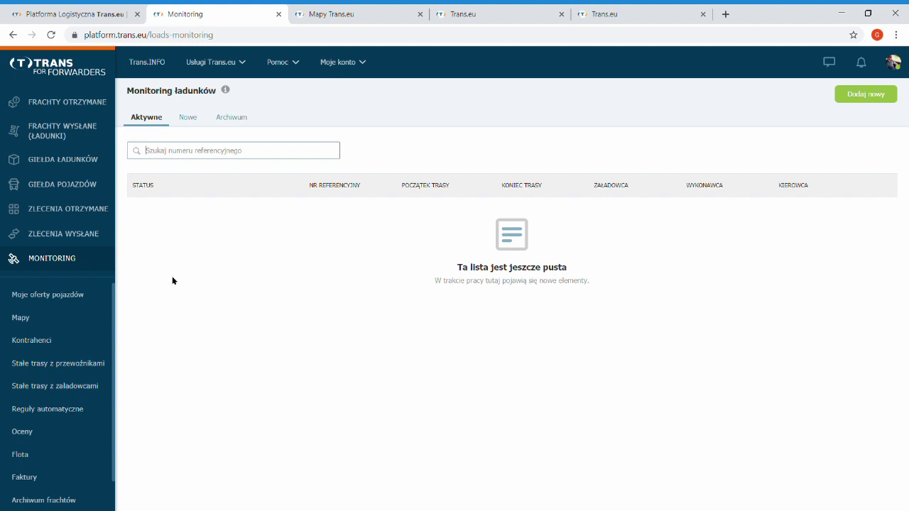
left_click(69, 303)
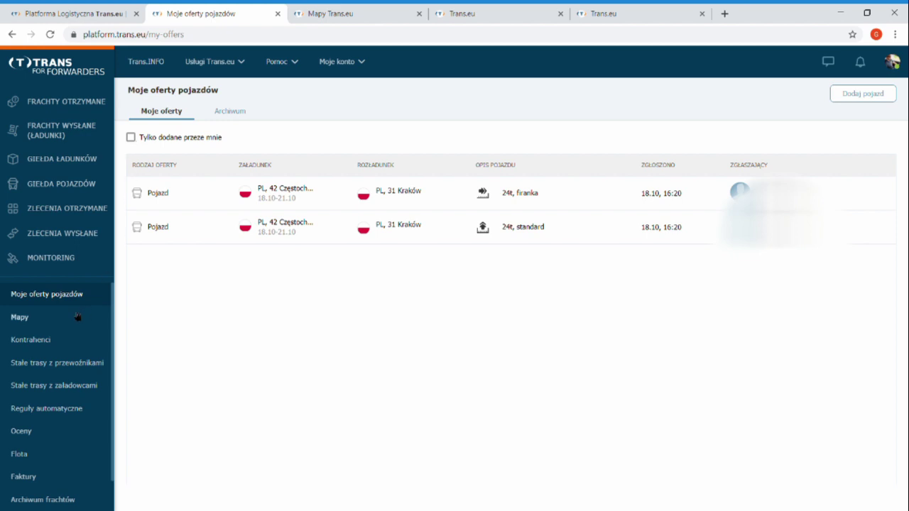
View the contractors (Kontrahenci), the fixed routes with carriers and with shippers, and the automatic rules (Reguły automatyczne)
left_click(49, 342)
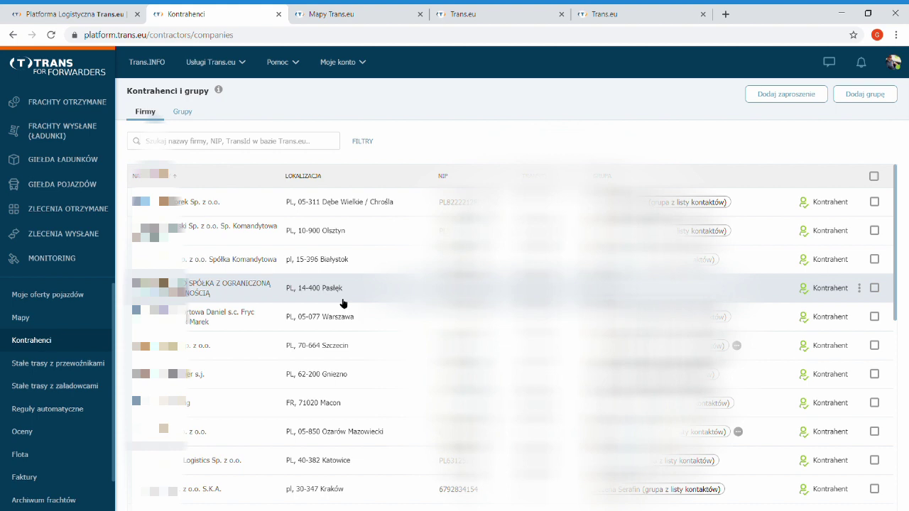
left_click(76, 372)
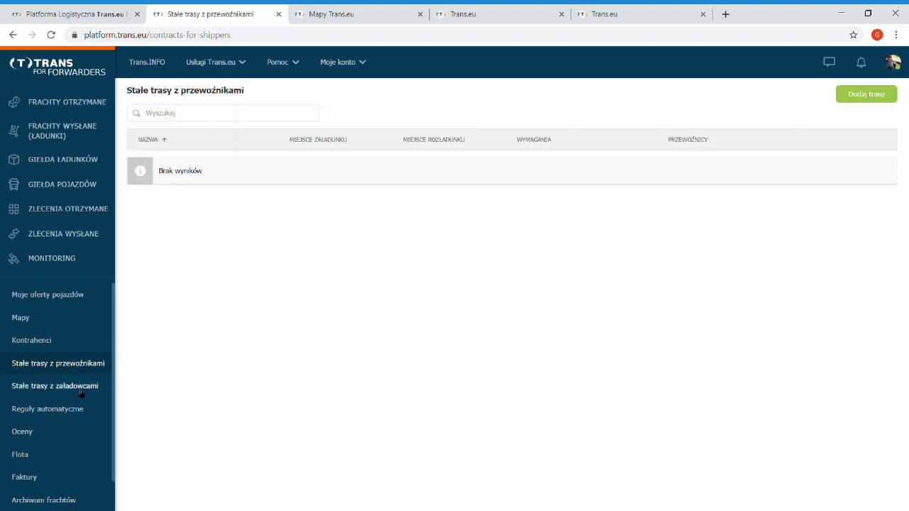
left_click(77, 390)
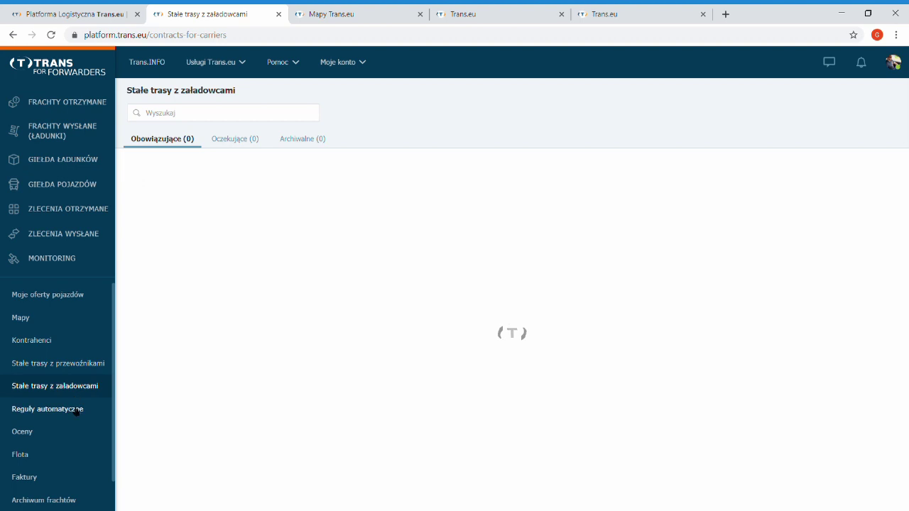
left_click(77, 414)
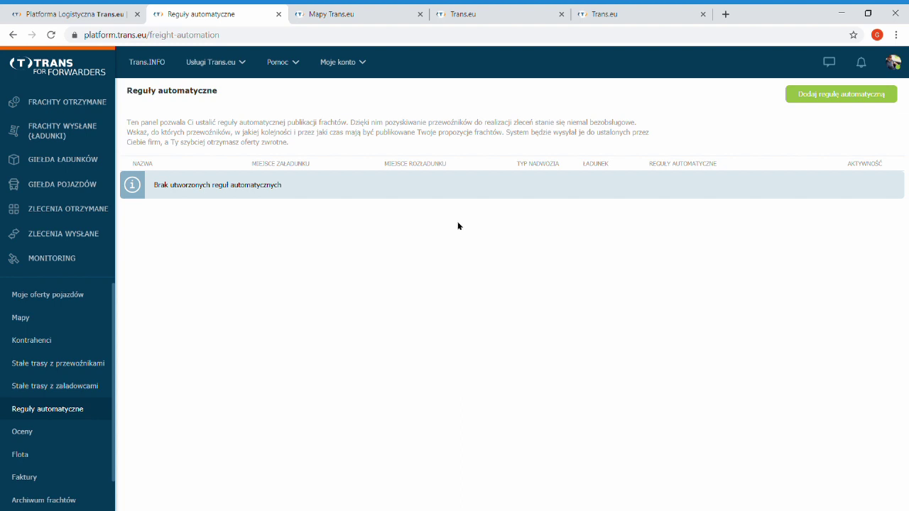
Look through the ratings due (Oceny), the fleet (Flota) and the income invoices (Faktury)
left_click(33, 434)
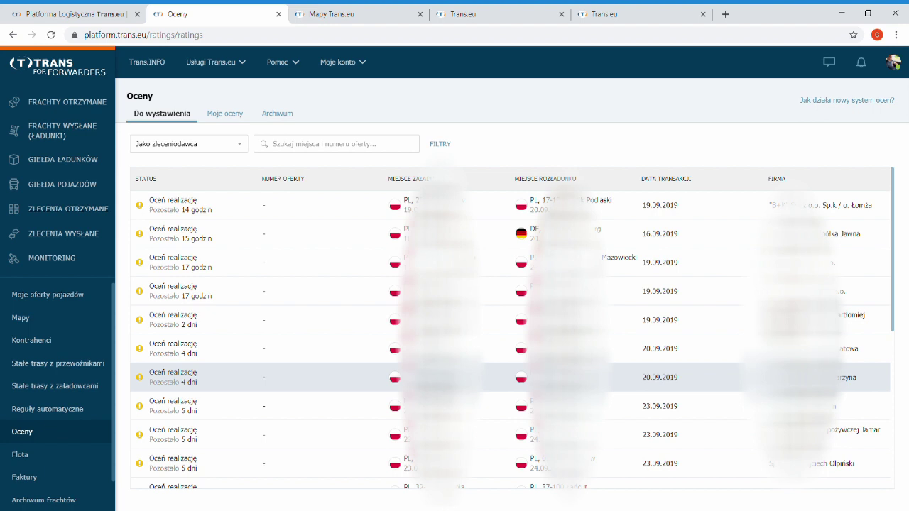
scroll(395, 384, "down", 1)
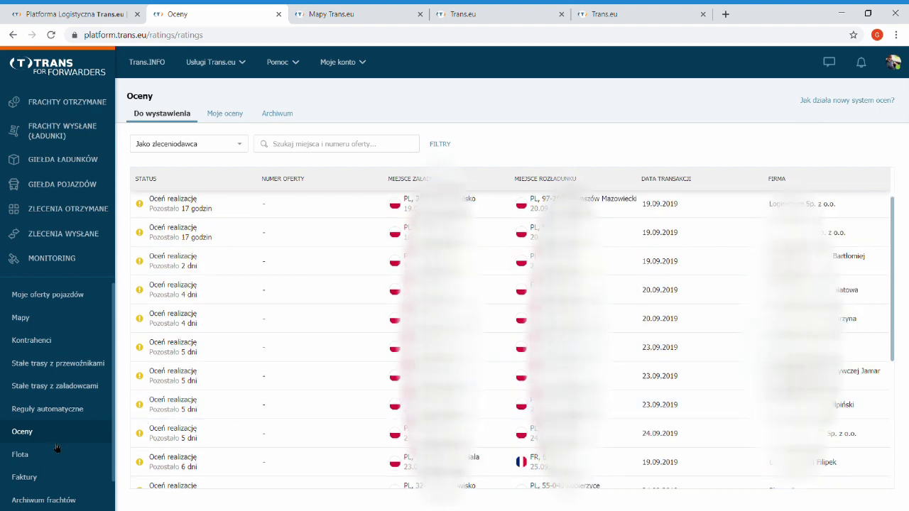
left_click(38, 455)
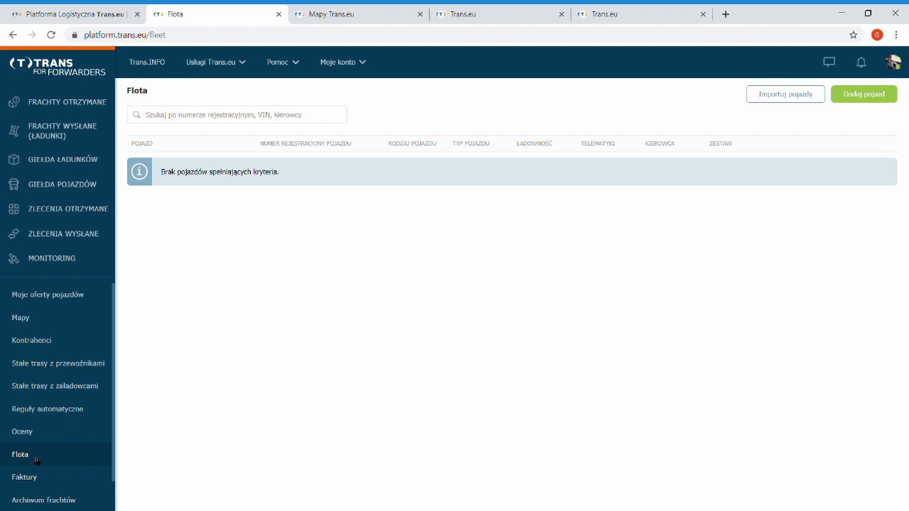
scroll(43, 454, "down", 1)
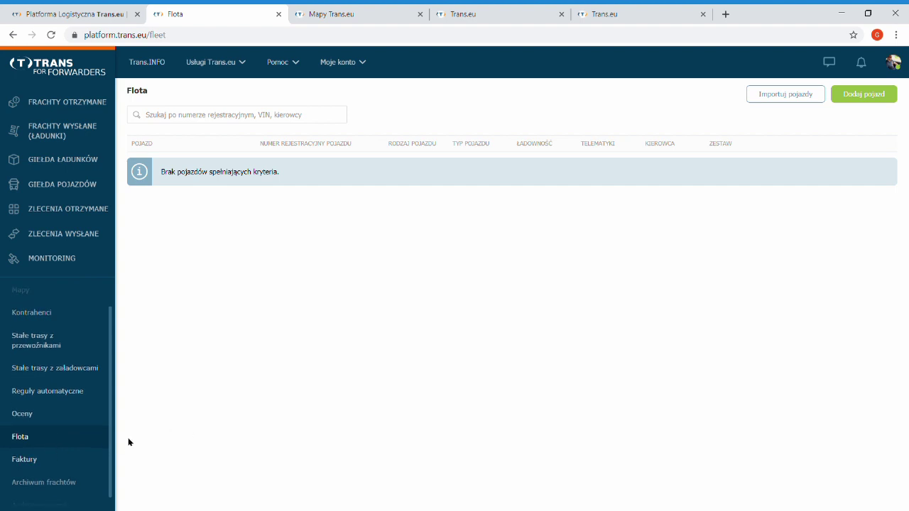
left_click(48, 467)
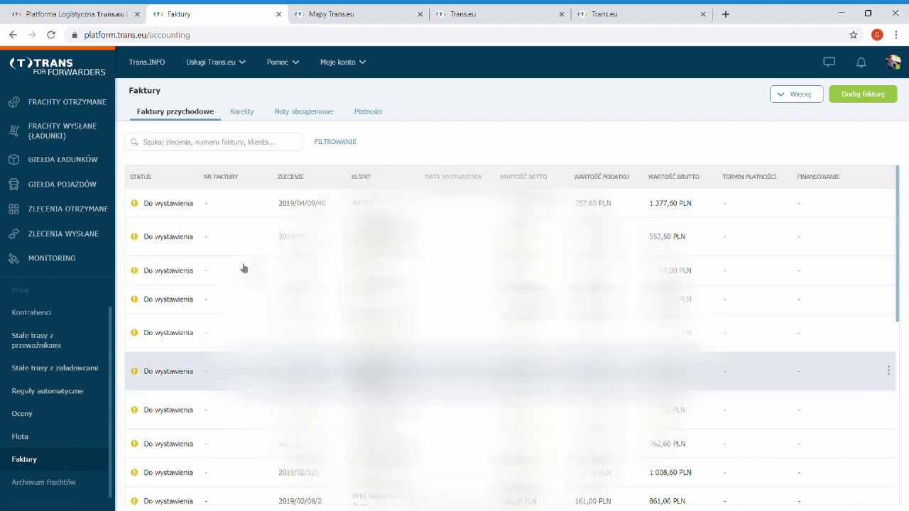
Browse the Trans.INFO transport news feed
left_click(152, 63)
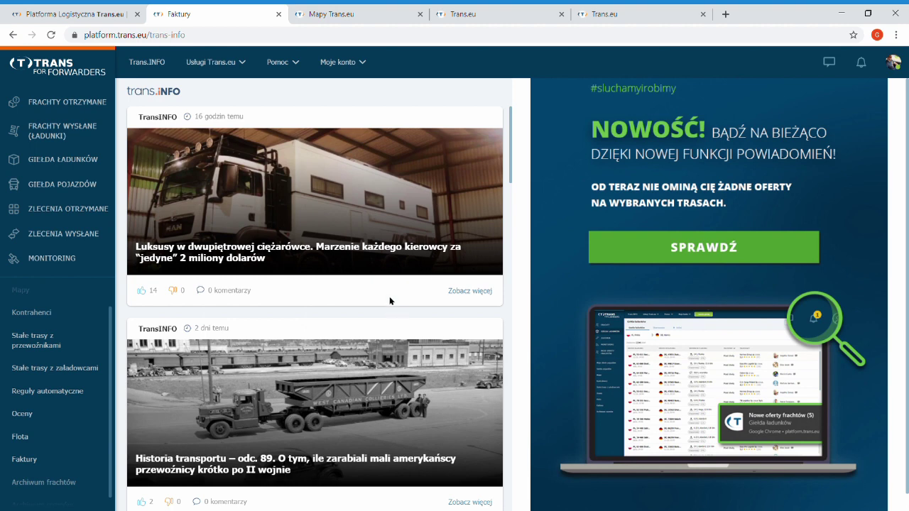
scroll(343, 485, "down", 1)
scroll(343, 426, "up", 1)
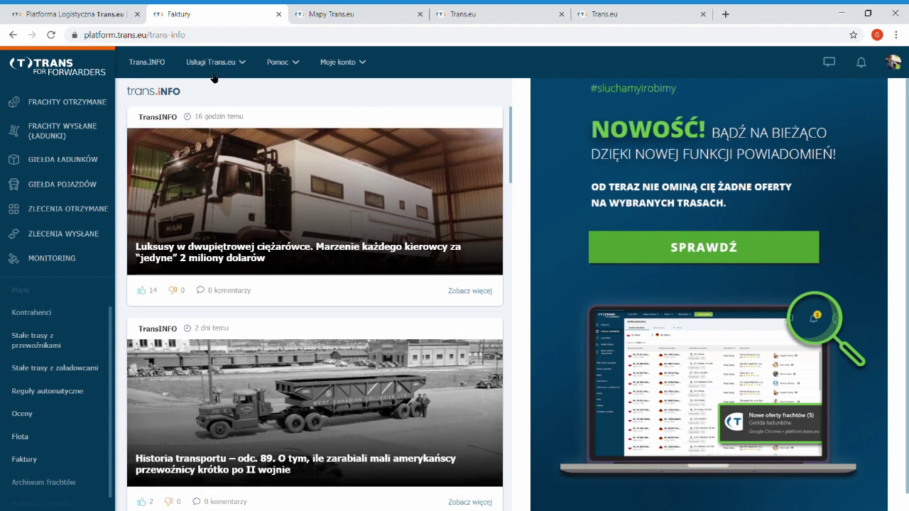
Check the Trans.eu services on offer and open the help page explaining how SmartMatch works
left_click(215, 64)
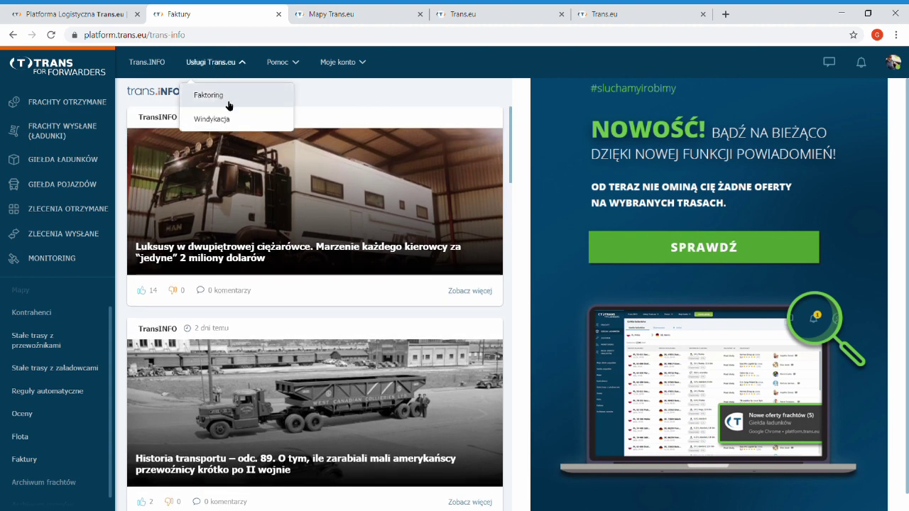
left_click(293, 66)
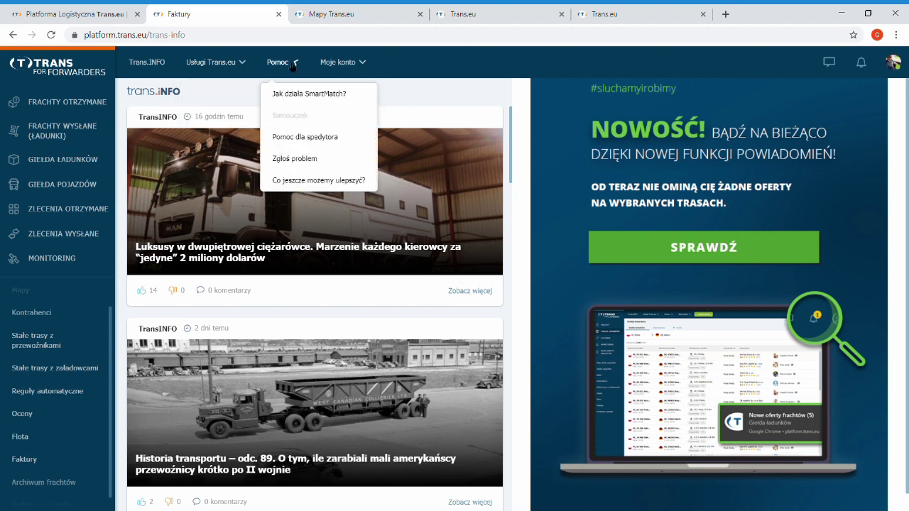
left_click(320, 93)
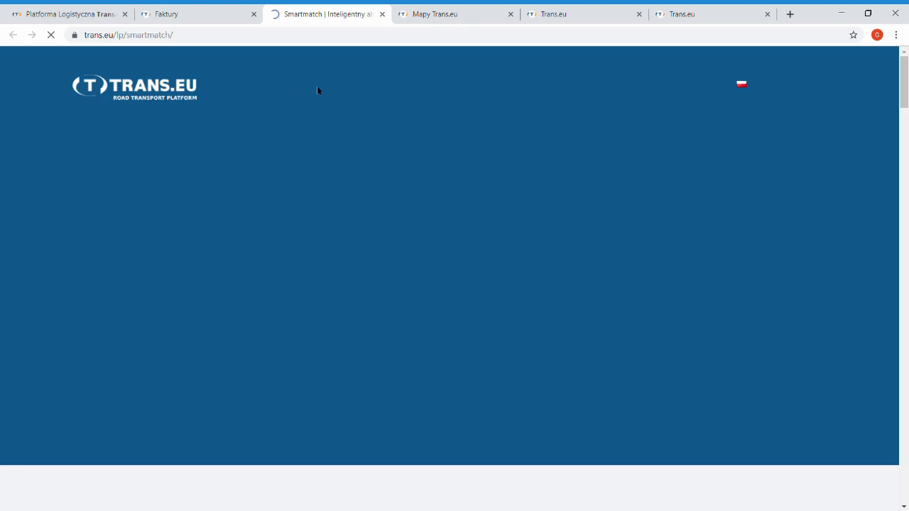
Return to the platform page, view the problem report form (Zgłoś problem) and close it without sending
left_click(230, 17)
left_click(277, 67)
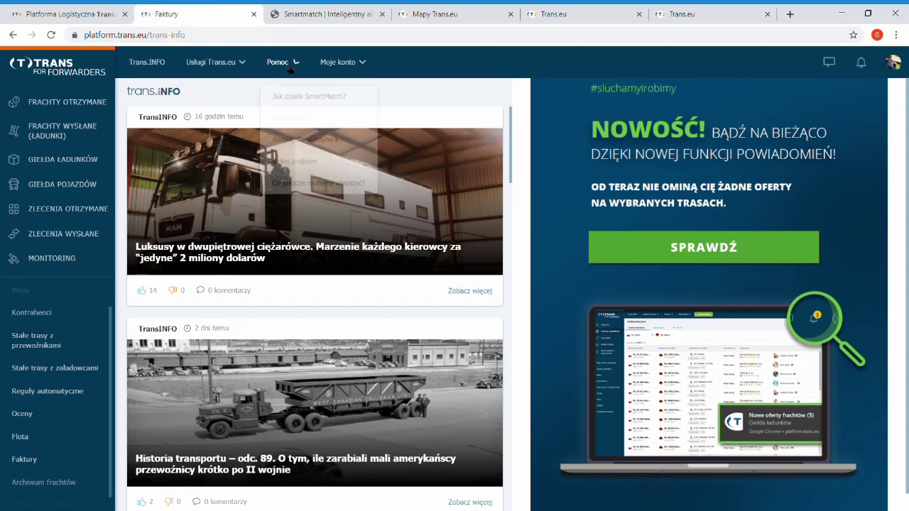
left_click(316, 159)
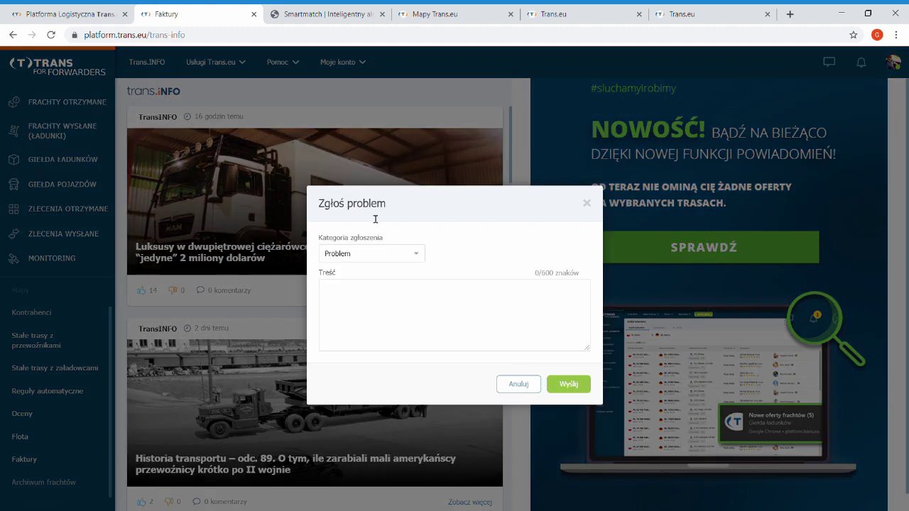
left_click(408, 304)
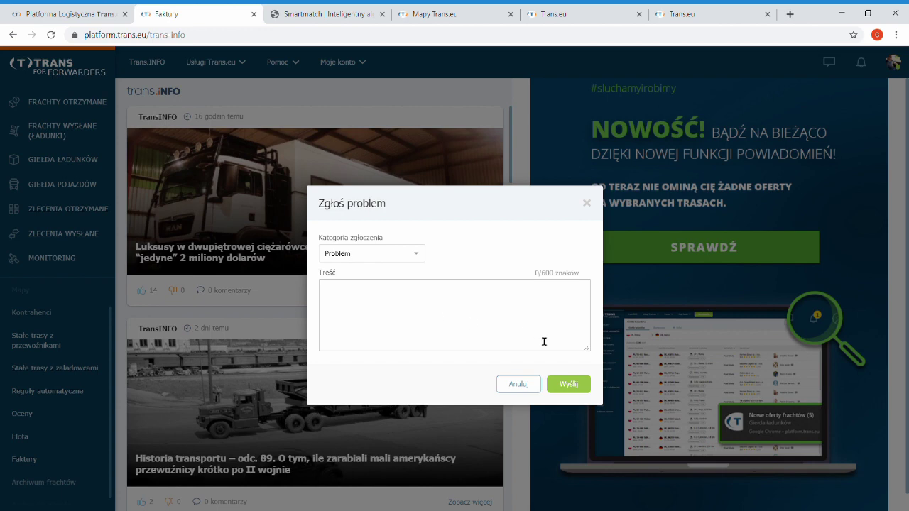
left_click(586, 203)
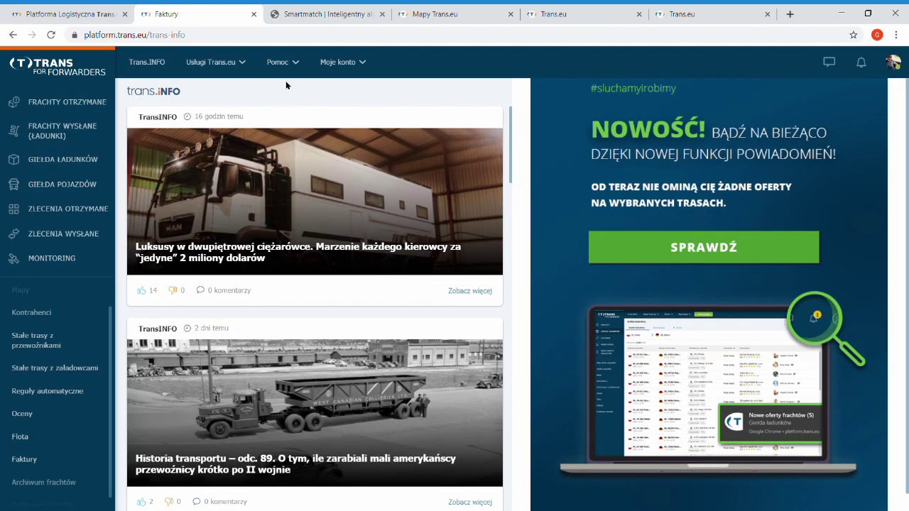
View the account options (Moje konto) and open the full communicator from the recent messages
left_click(339, 64)
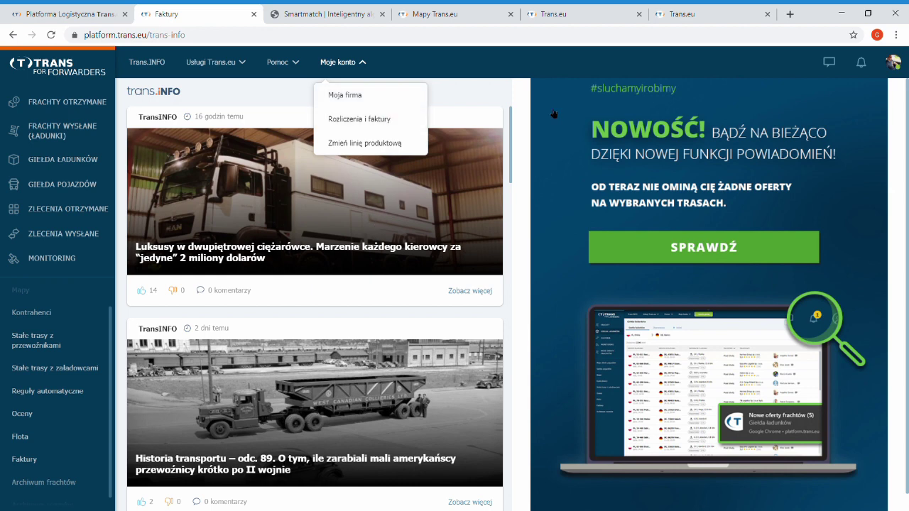
left_click(779, 64)
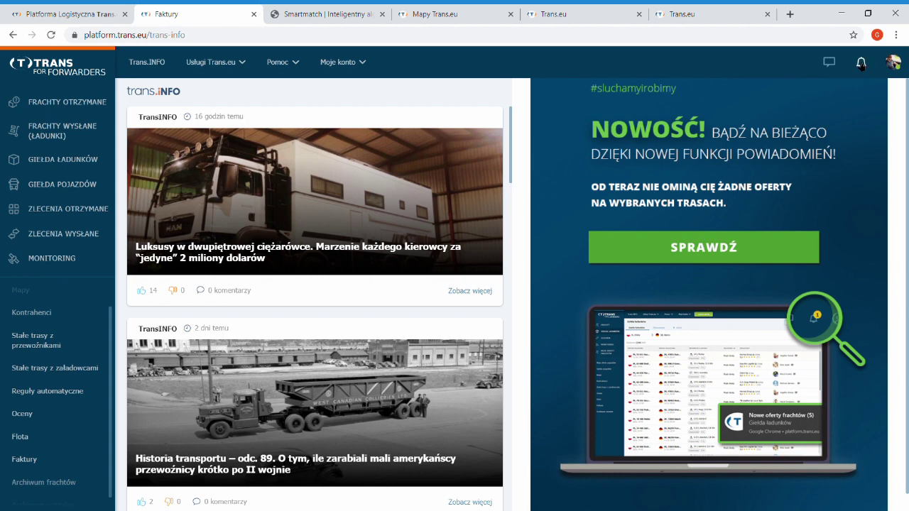
left_click(835, 63)
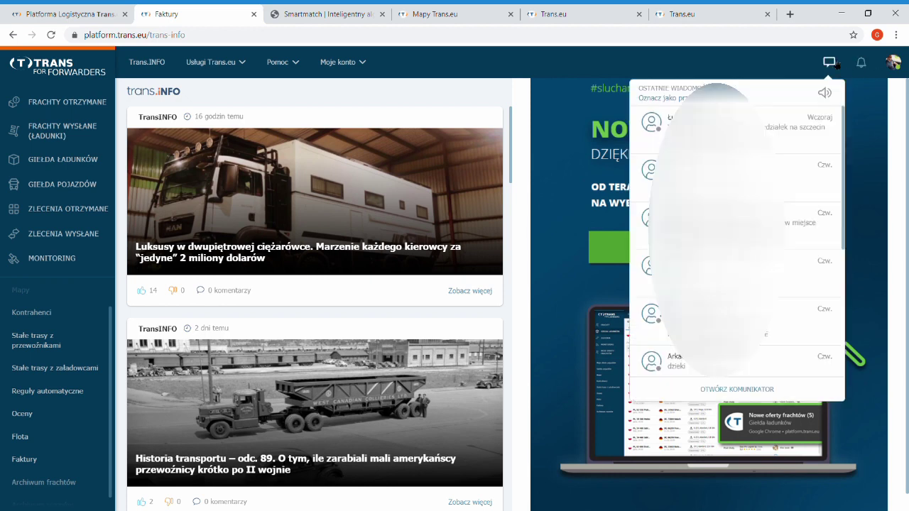
left_click(736, 390)
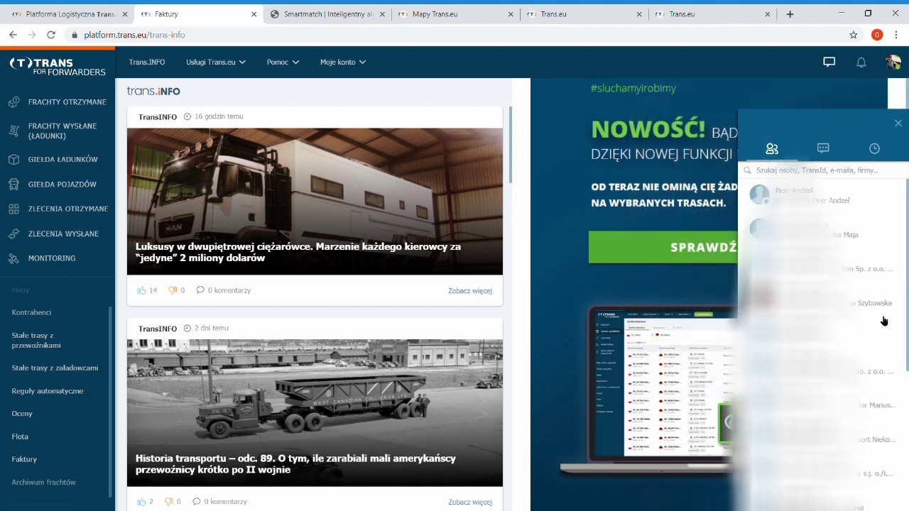